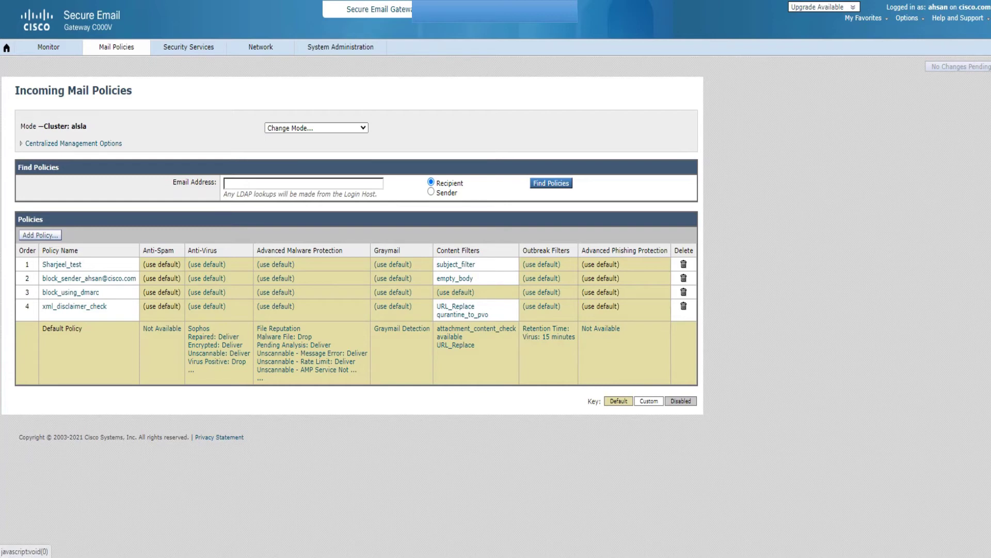
Open the Incoming Mail Policies page to check the Default Policy's anti-spam setting
mouse_move(116, 47)
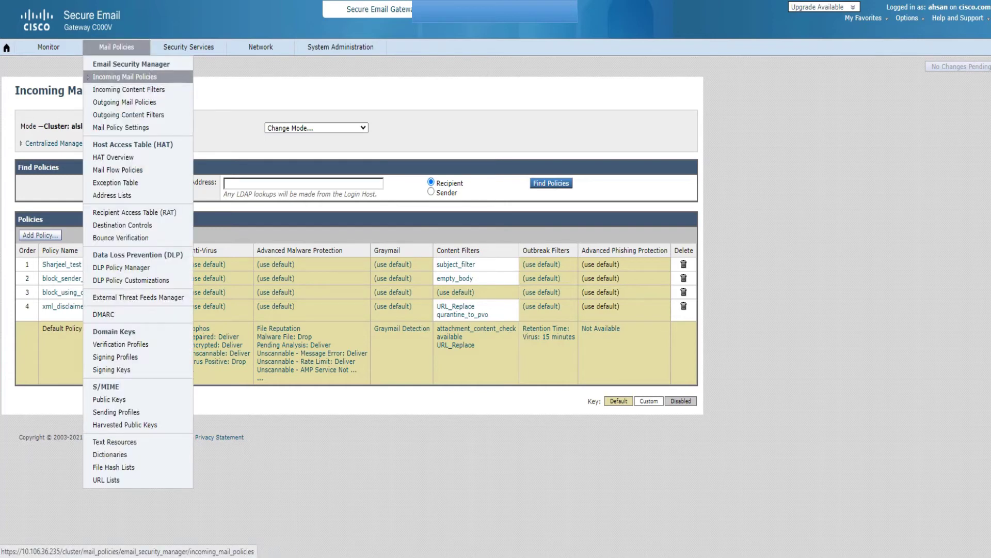
left_click(124, 76)
Open the IronPort Anti-Spam security service and enable it globally for the cluster
mouse_move(188, 47)
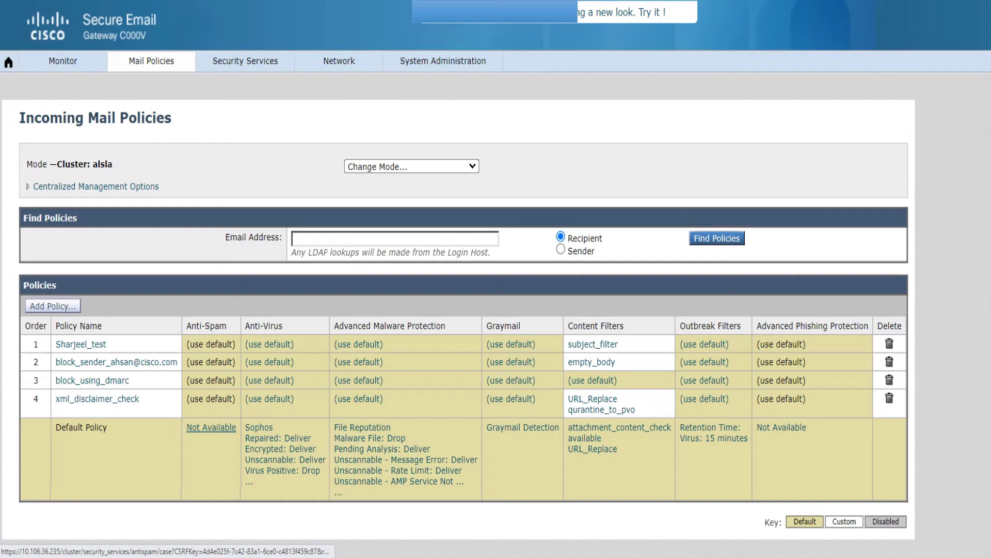
mouse_move(246, 61)
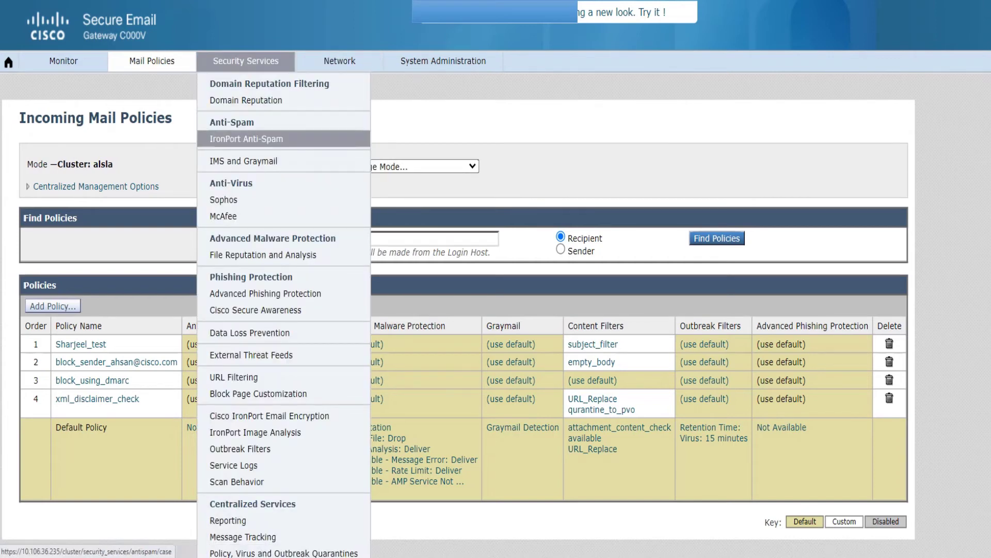
left_click(246, 138)
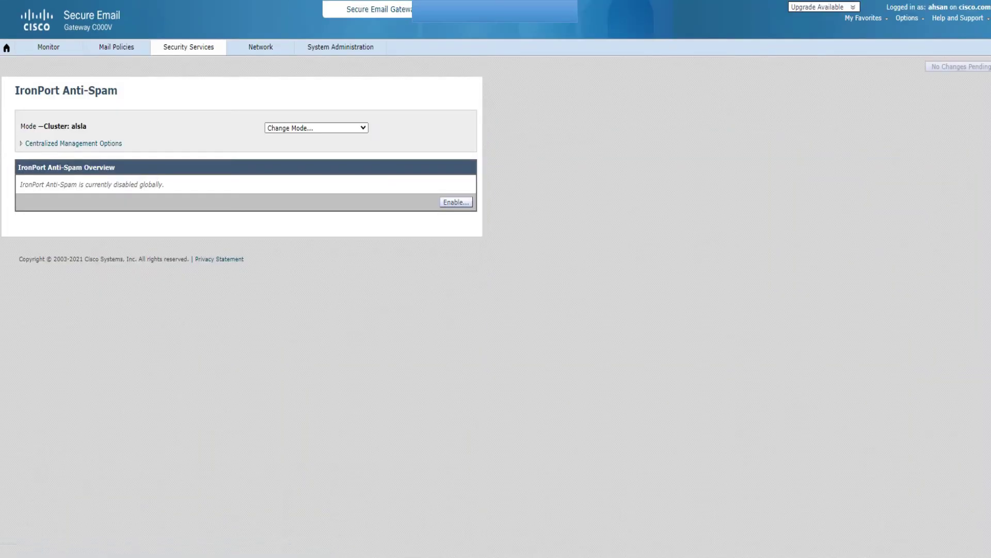
left_click_drag(28, 184, 156, 185)
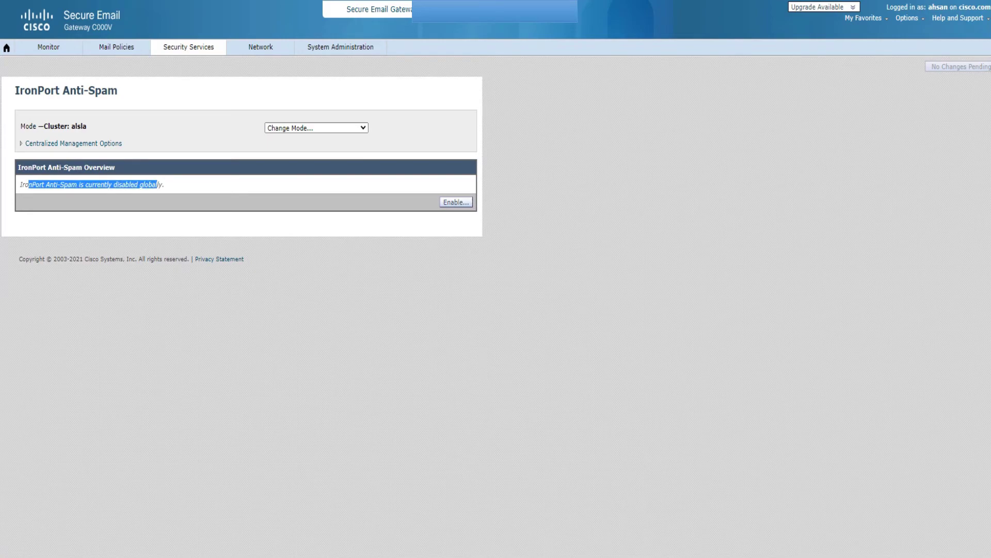
mouse_move(468, 177)
left_mouse_down()
mouse_move(415, 219)
mouse_move(484, 184)
mouse_move(473, 175)
left_mouse_up()
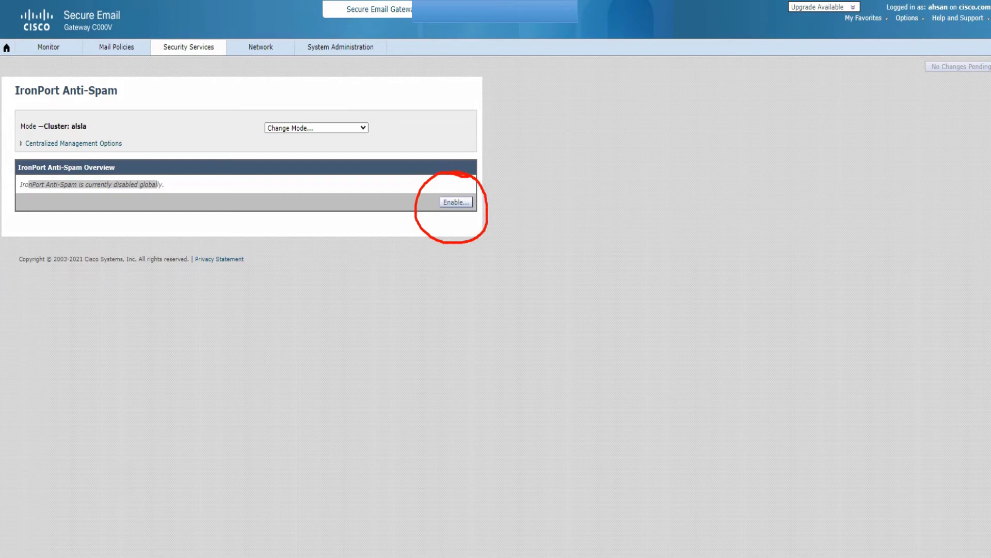
key("Escape")
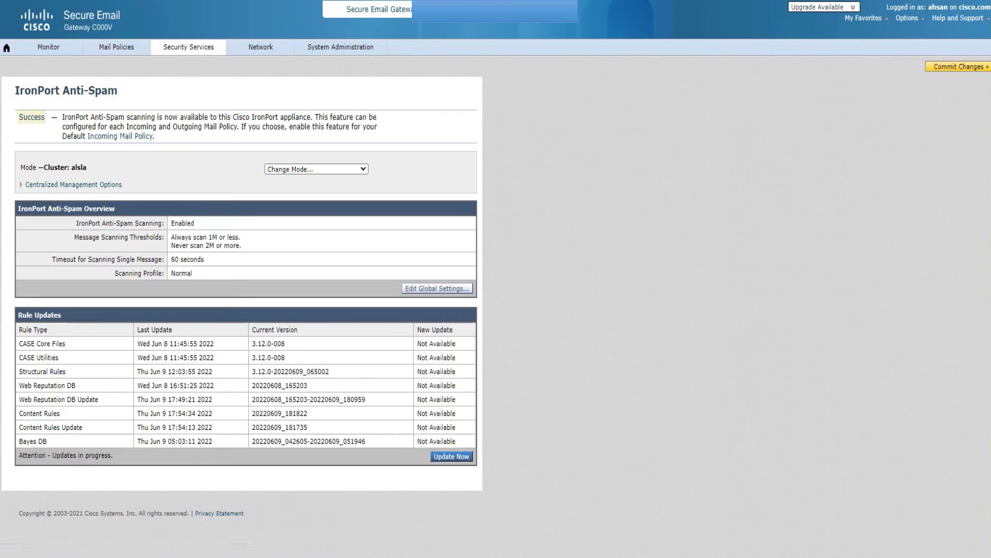
Review the IronPort Anti-Spam policy notice and the last update, current version and new update details of the rules
left_click_drag(62, 117, 154, 136)
left_click(153, 136)
left_click_drag(128, 127, 239, 126)
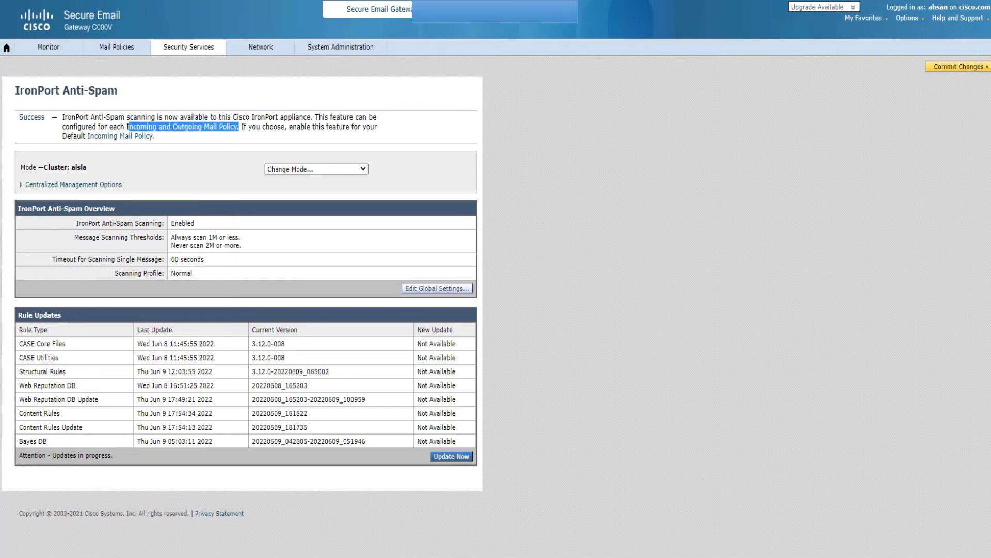
mouse_move(432, 247)
left_mouse_down()
mouse_move(434, 315)
mouse_move(447, 305)
left_mouse_up()
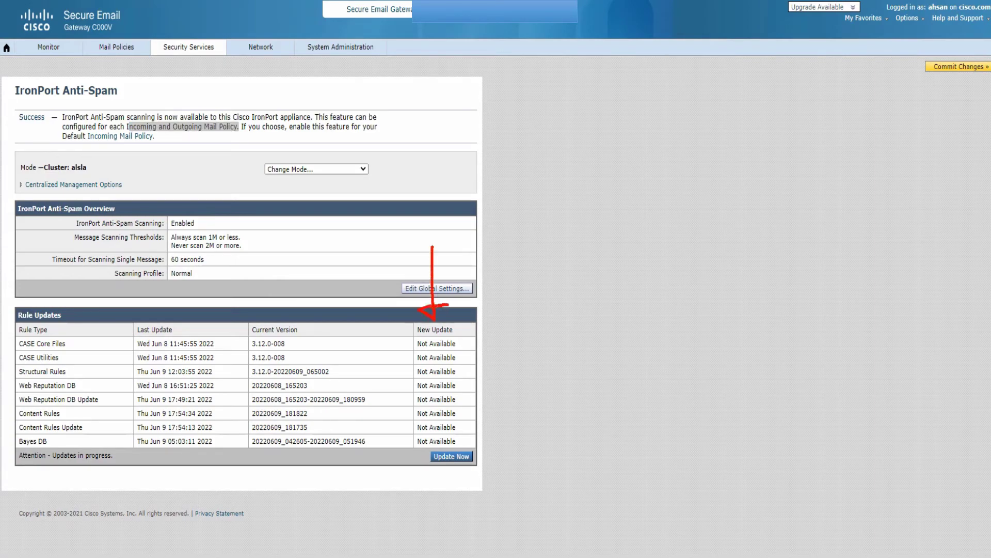
left_click_drag(152, 276, 150, 318)
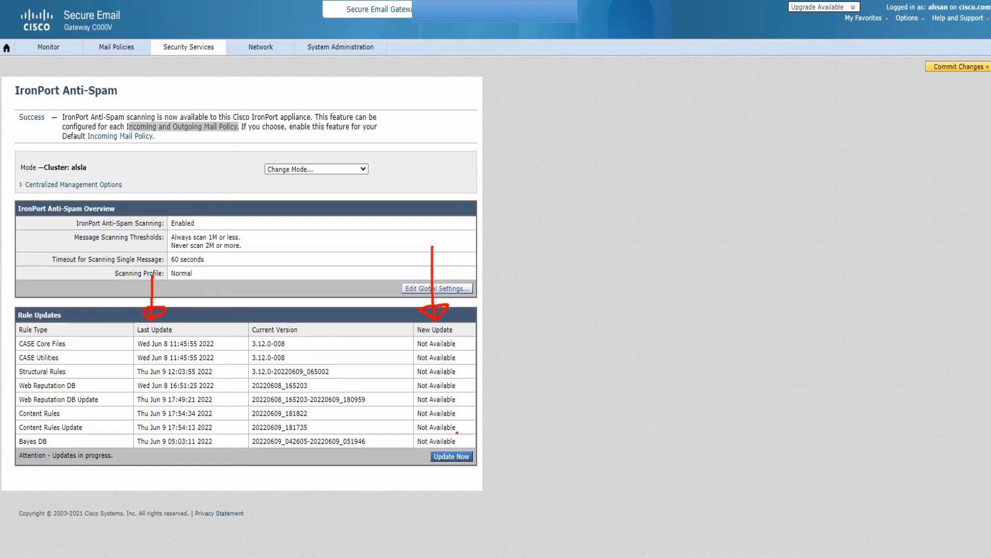
mouse_move(457, 433)
left_mouse_down()
mouse_move(420, 449)
mouse_move(463, 482)
mouse_move(479, 436)
mouse_move(432, 430)
left_mouse_up()
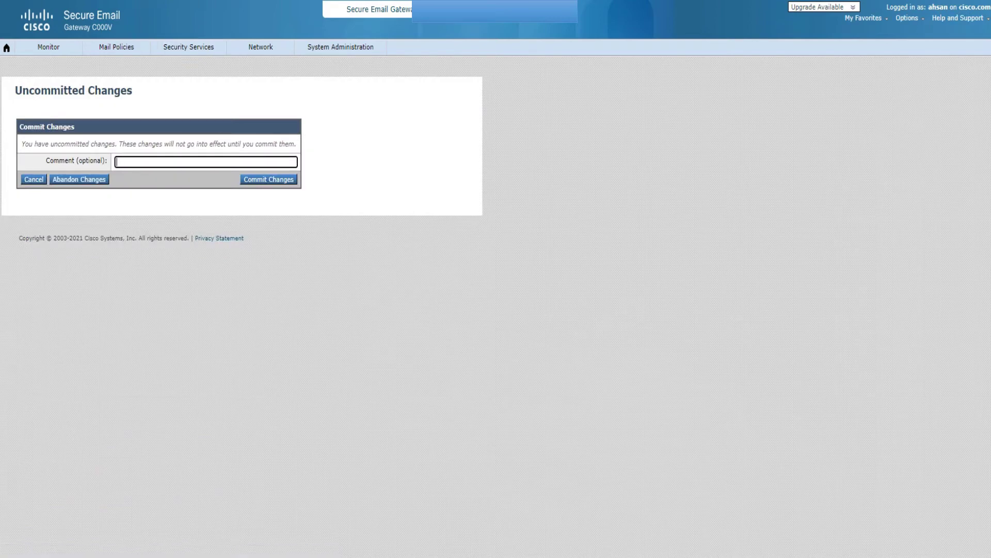
Commit the pending changes with the comment "enabled the anti spam engine"
type("enabled the anti spam")
key("BackSpace")
key("BackSpace")
key("BackSpace")
type("pam engine")
key("Return")
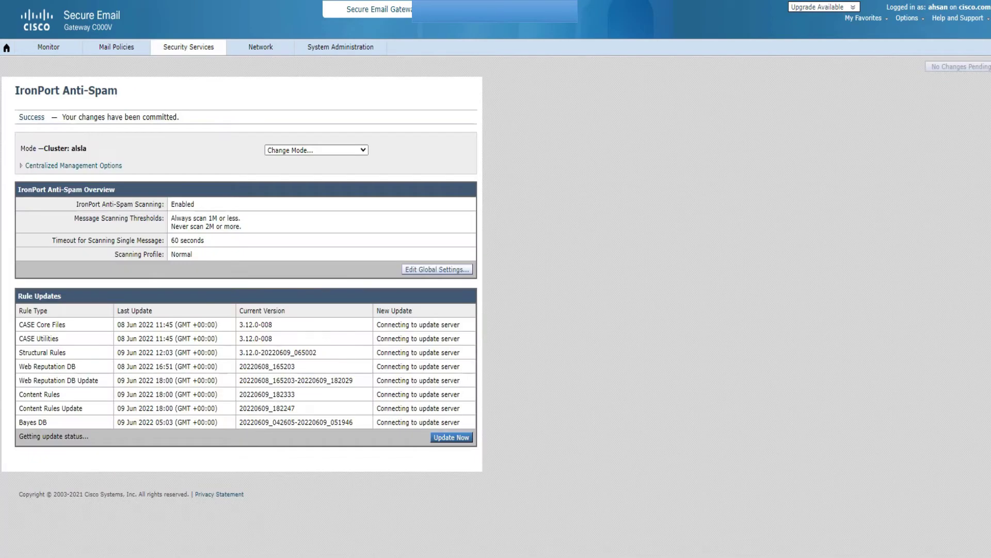
Open the Default Policy's anti-spam settings from the Incoming Mail Policies
mouse_move(116, 47)
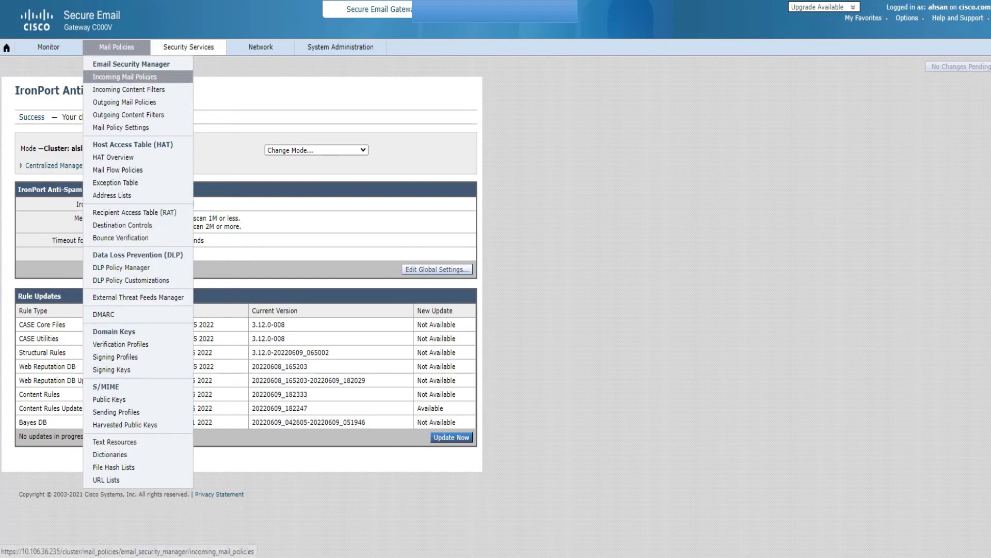
left_click(124, 77)
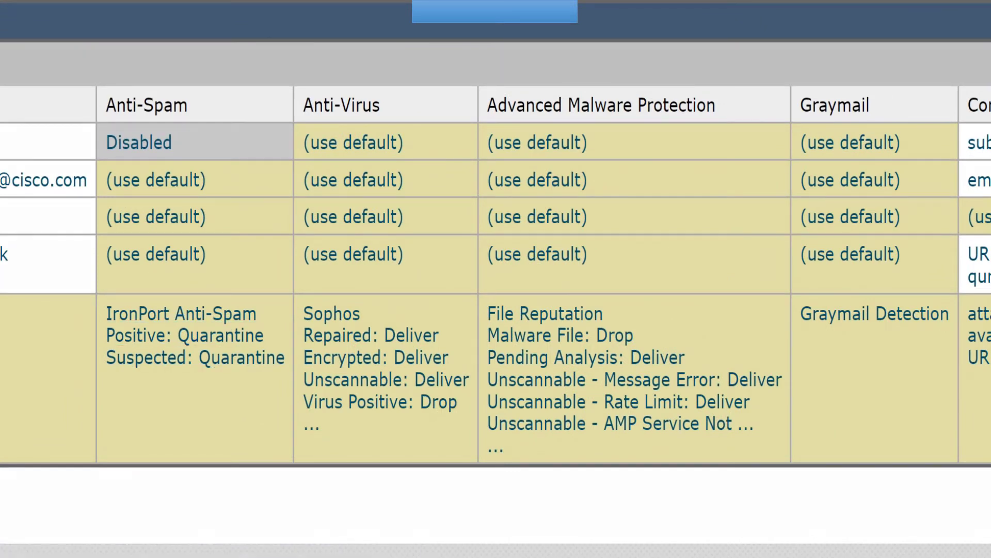
mouse_move(214, 281)
left_mouse_down()
mouse_move(85, 330)
mouse_move(175, 278)
mouse_move(163, 276)
left_mouse_up()
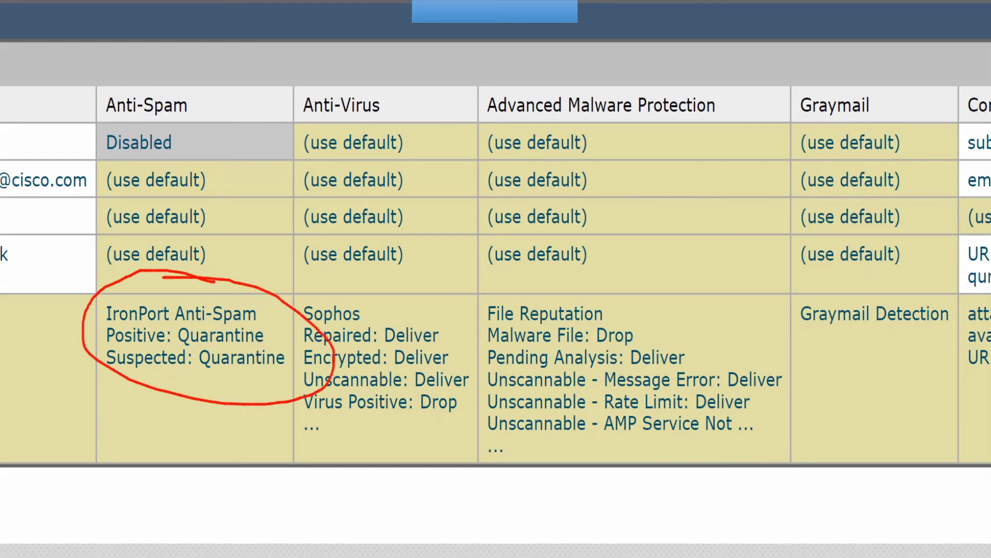
key("e")
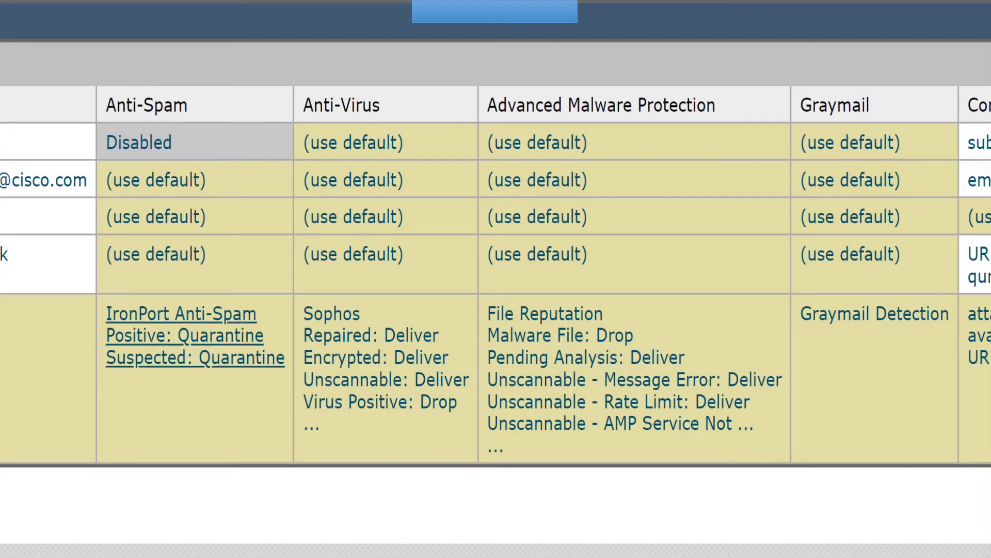
left_click(194, 335)
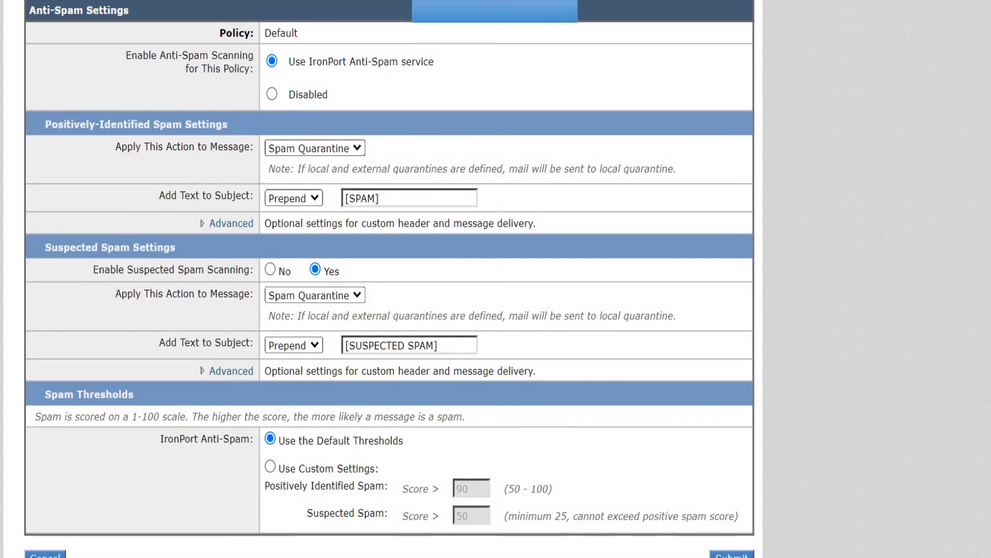
For positively-identified spam, choose Spam Quarantine as the message action and Prepend for the subject text [SPAM]
left_click(314, 149)
key("Down")
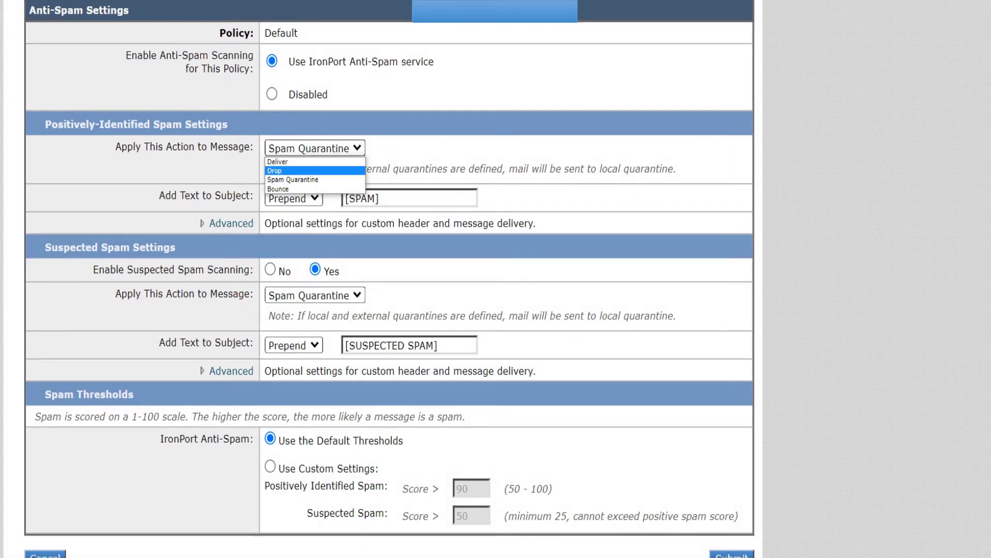
key("Down")
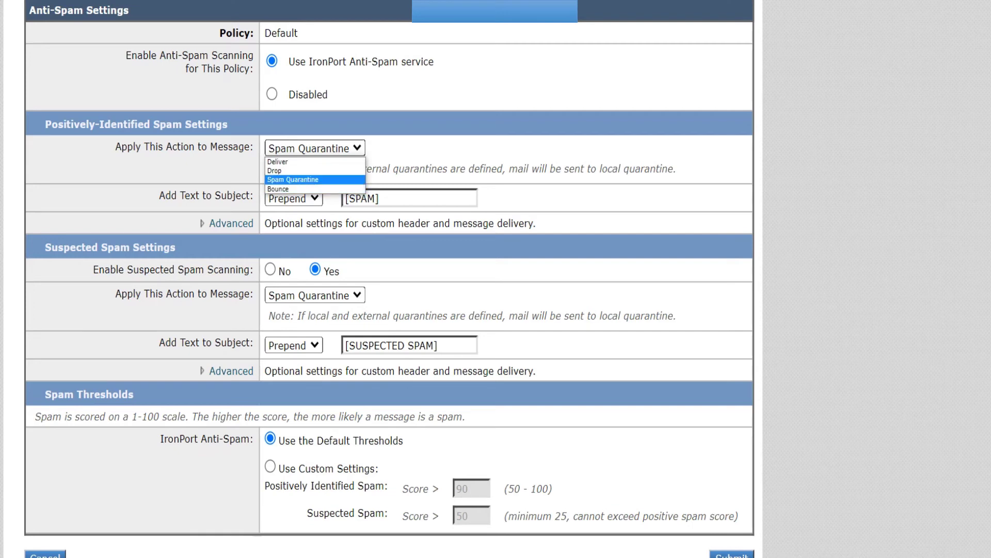
key("Return")
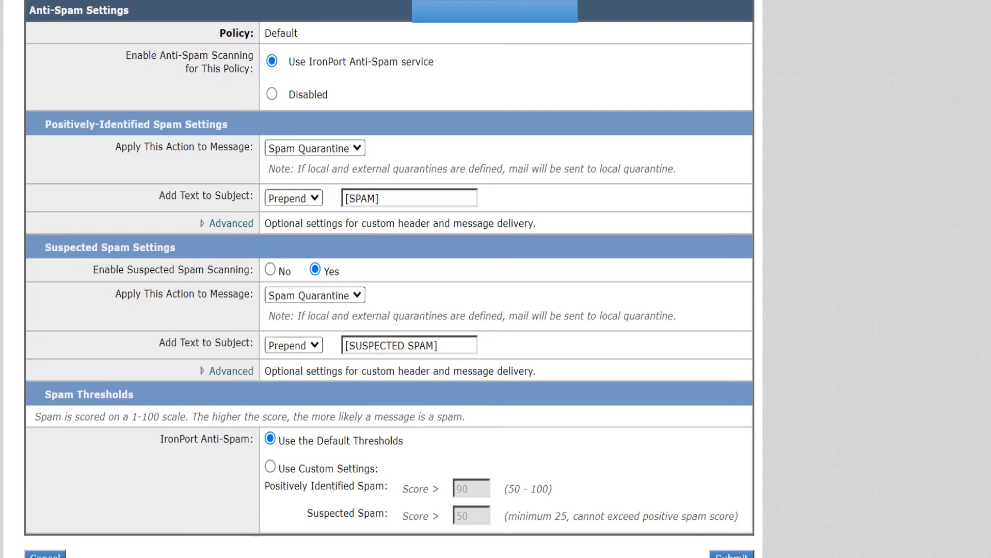
key("Tab")
key("alt+Down")
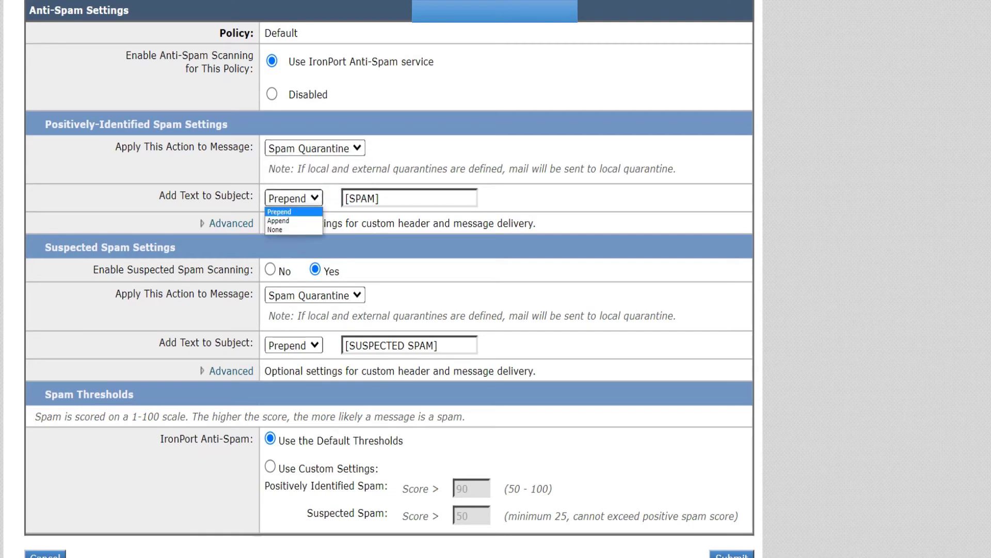
key("Return")
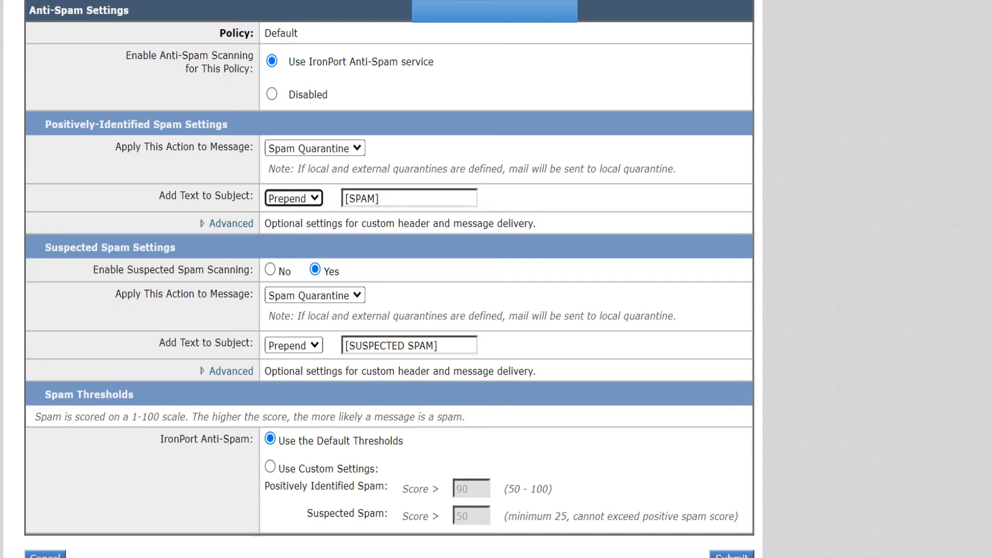
key("Tab")
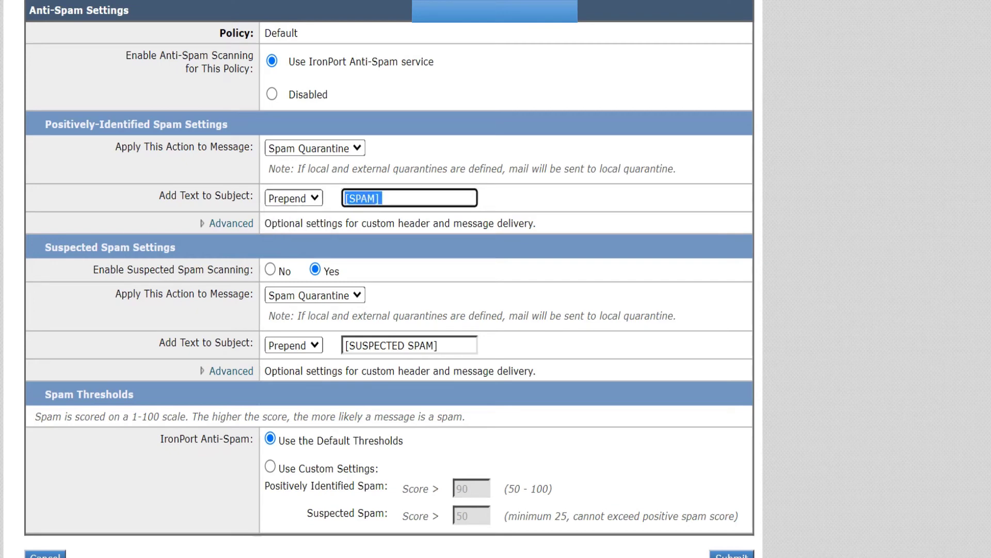
key("End")
key("shift+Home")
Expand the advanced settings for positively-identified spam and review them along with the suspected spam and threshold settings
left_click(232, 224)
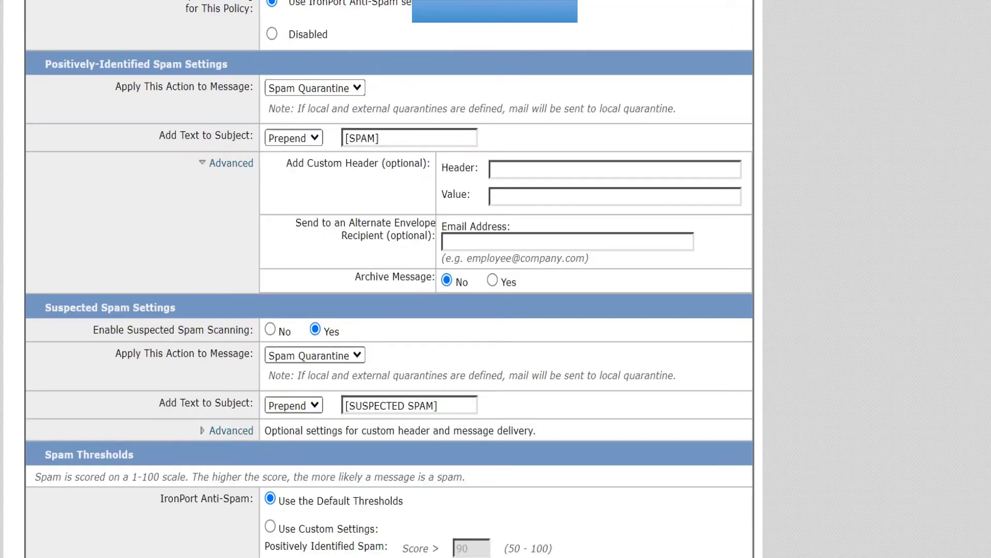
scroll(388, 279, "down", 1)
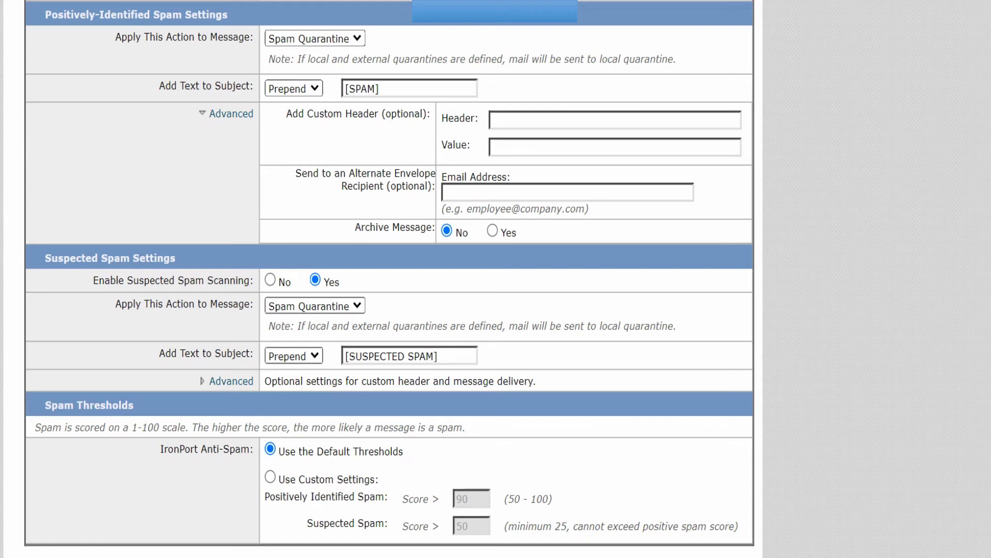
mouse_move(116, 150)
left_mouse_down()
mouse_move(119, 251)
mouse_move(129, 221)
mouse_move(122, 253)
left_mouse_up()
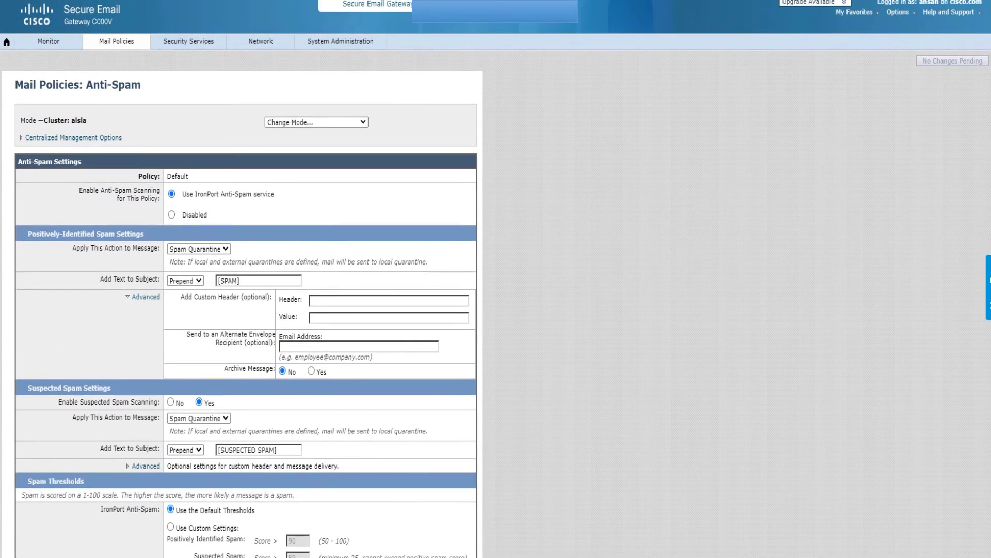
Open the Default Policy's anti-spam settings from the Outgoing Mail Policies and check whether scanning is enabled
mouse_move(116, 41)
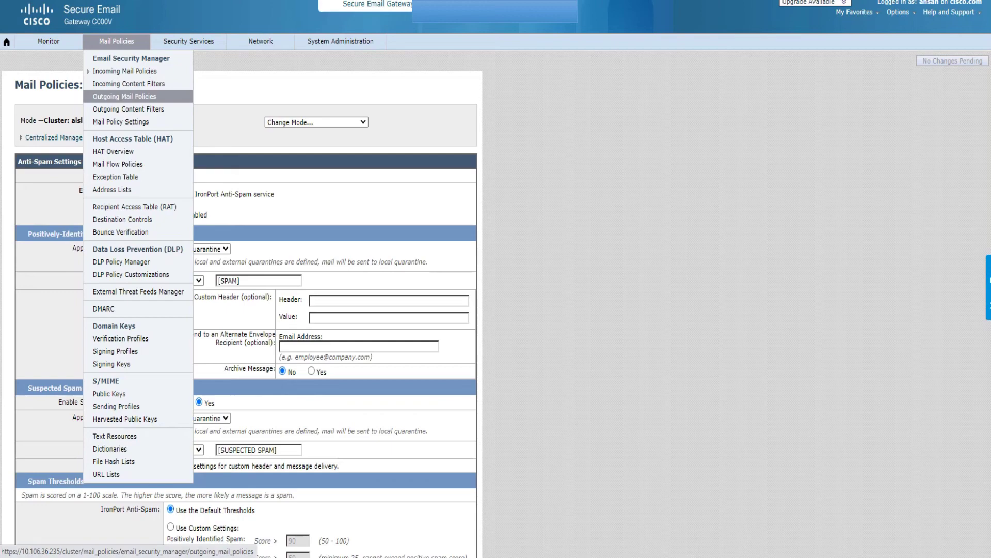
left_click(124, 96)
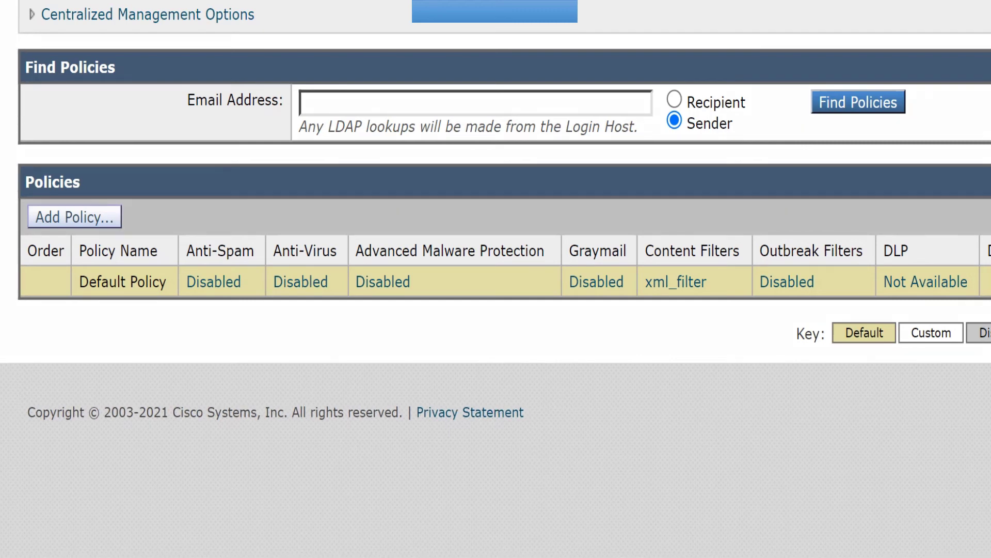
mouse_move(213, 255)
left_mouse_down()
mouse_move(176, 312)
mouse_move(271, 266)
mouse_move(203, 257)
left_mouse_up()
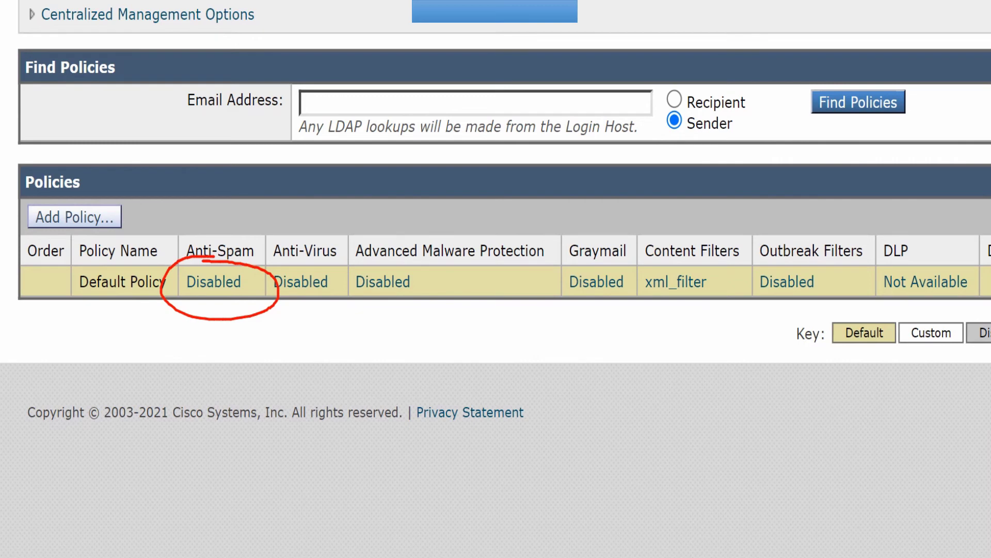
key("e")
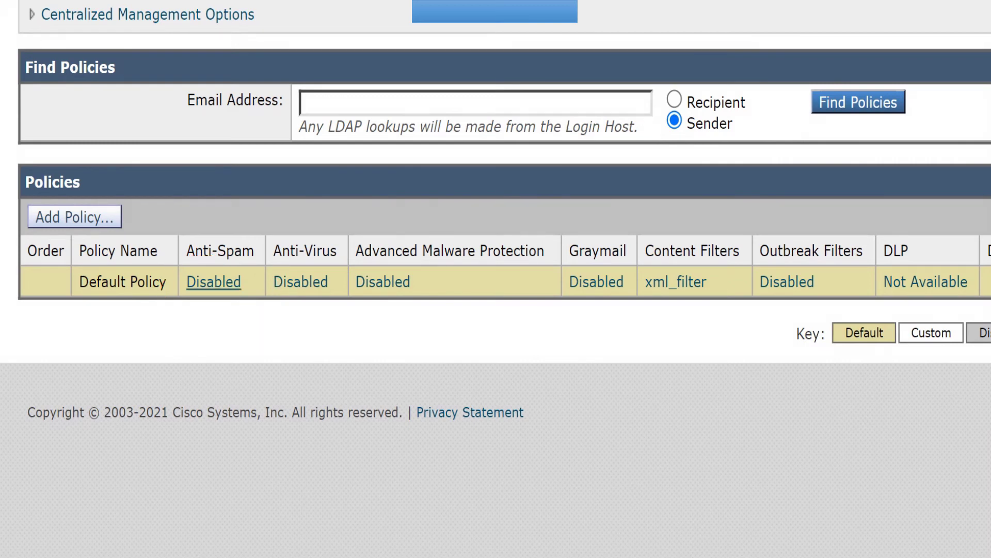
left_click(213, 281)
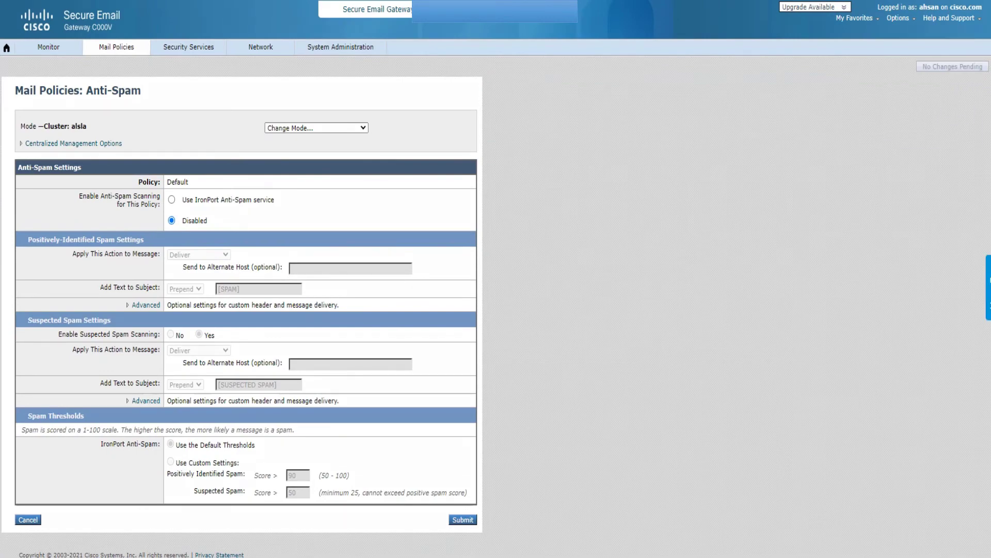
mouse_move(176, 191)
left_mouse_down()
mouse_move(150, 203)
mouse_move(180, 209)
mouse_move(178, 188)
mouse_move(154, 184)
left_mouse_up()
Expand the Centralized Management Options for the outgoing anti-spam settings and review the page
mouse_move(341, 47)
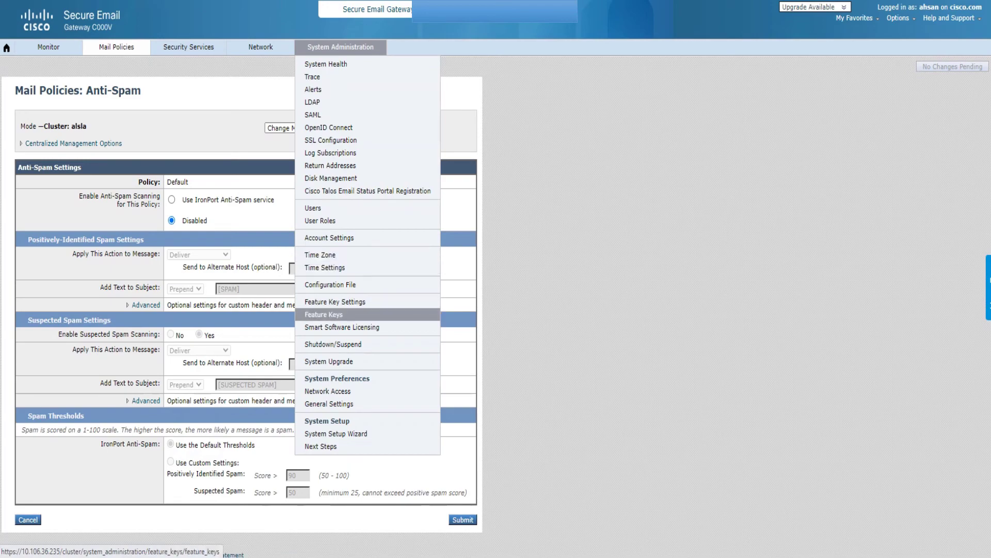
left_click(73, 143)
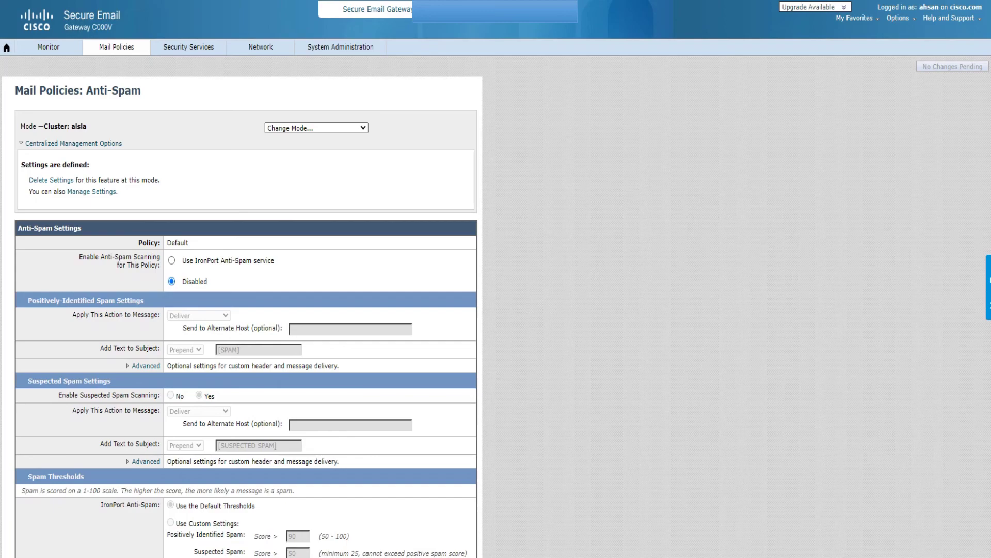
scroll(496, 279, "down", 2)
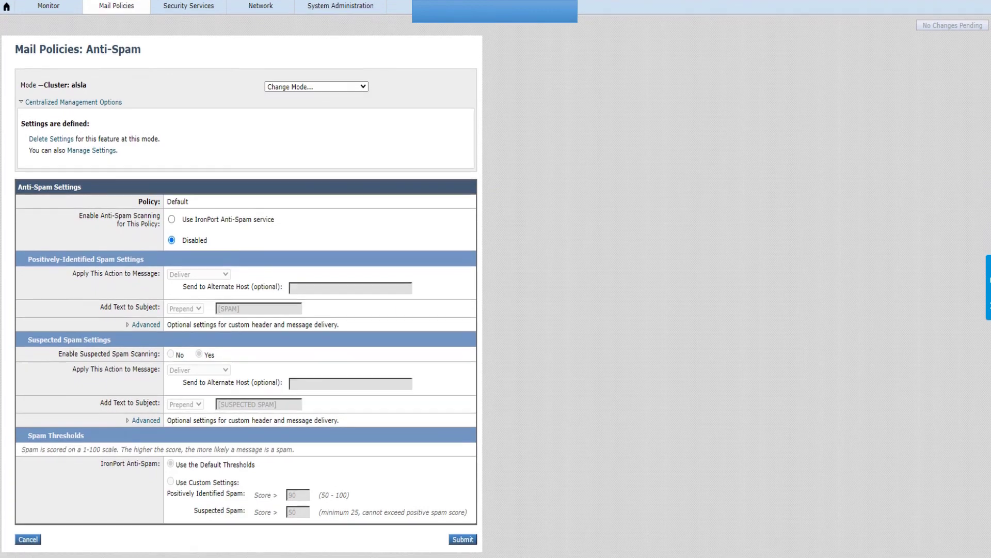